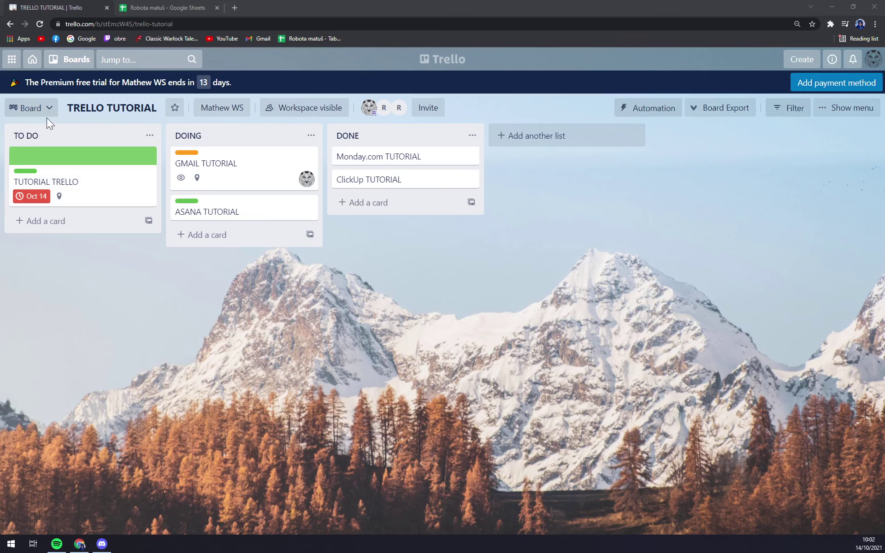
# Go to the workspace boards page via Home and reopen the TRELLO TUTORIAL board
pyautogui.click(31, 59)
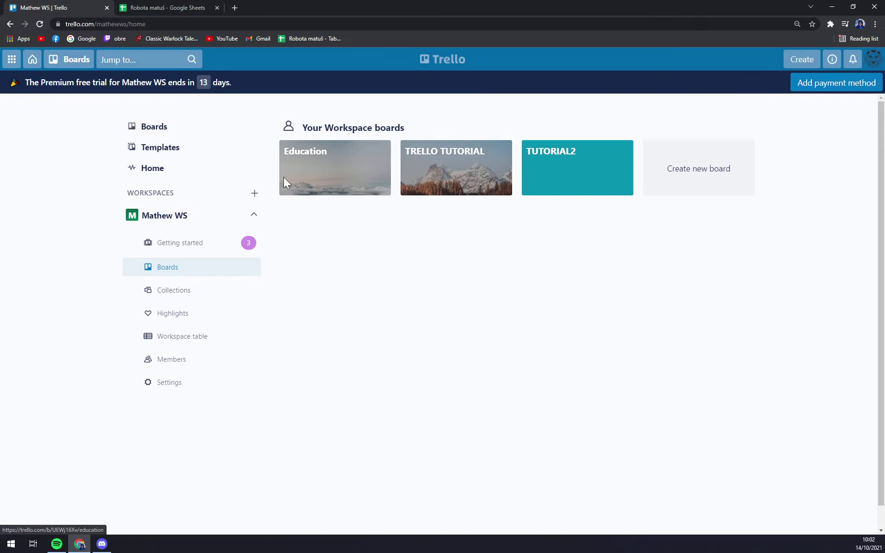
pyautogui.click(433, 167)
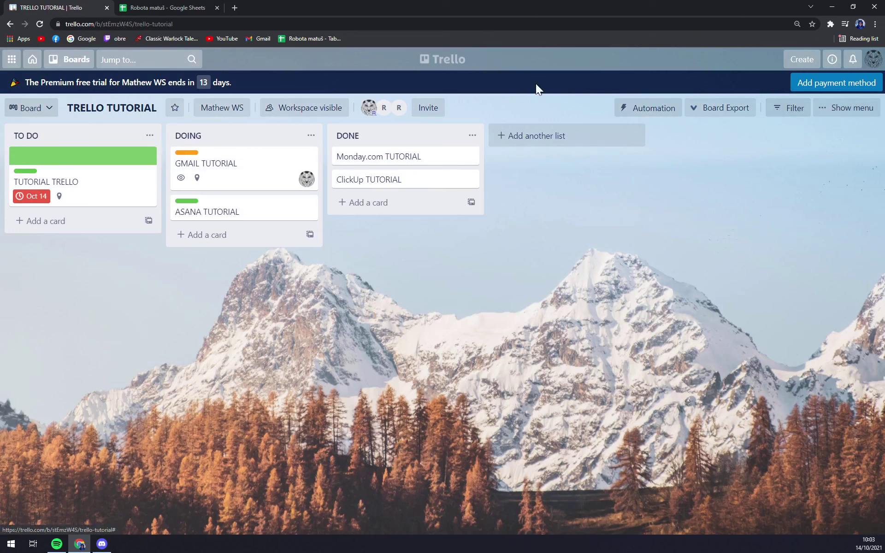
pyautogui.click(821, 110)
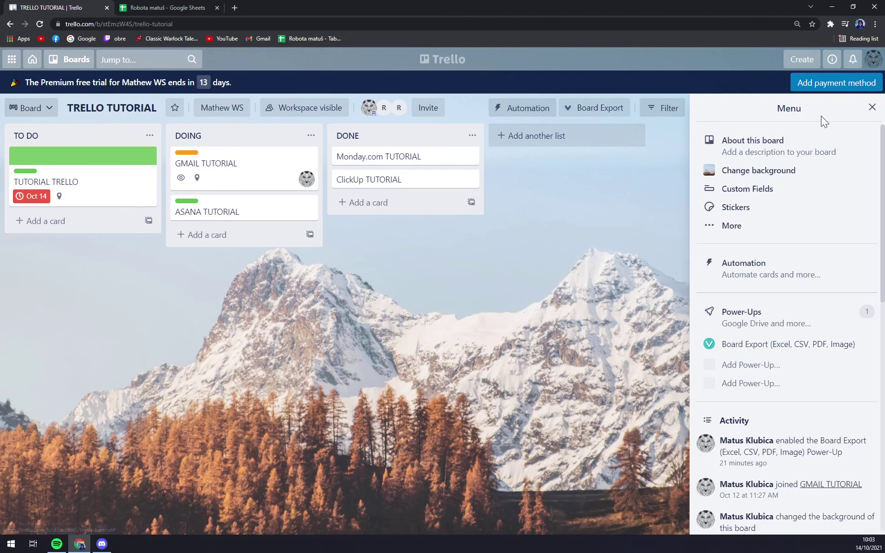
pyautogui.click(872, 106)
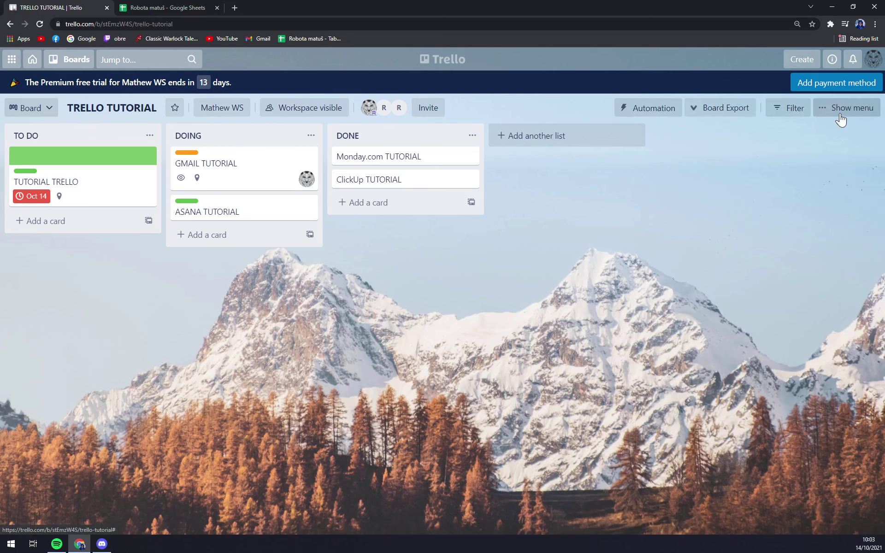
pyautogui.click(840, 115)
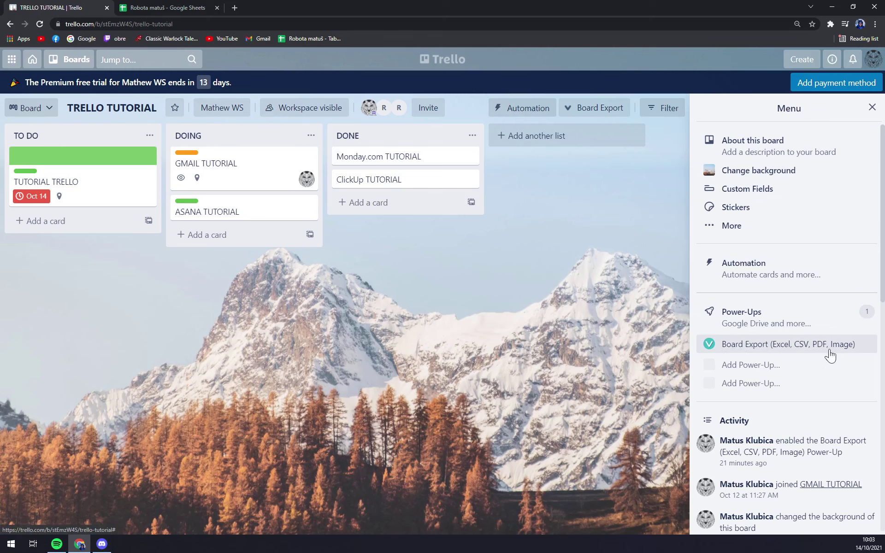
# Open the board's Power-Ups directory and browse the featured Power-Ups
pyautogui.click(755, 326)
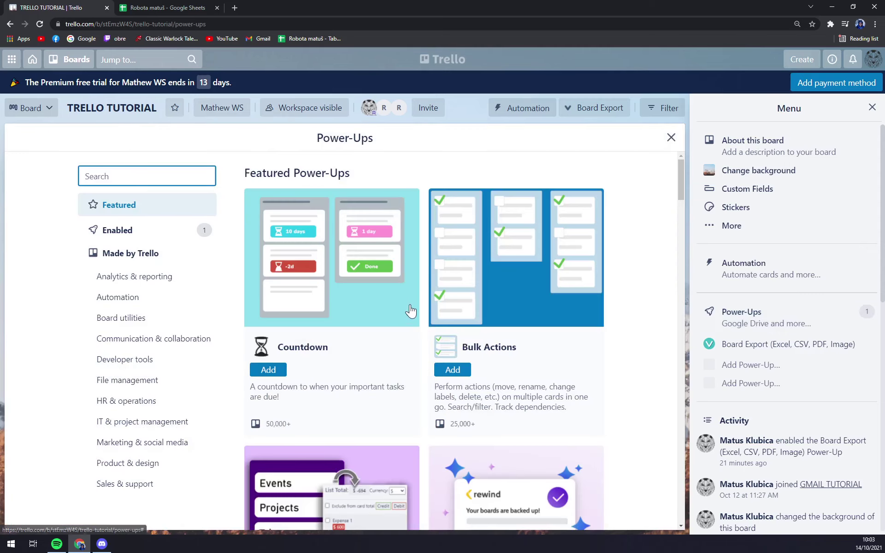
pyautogui.scroll(-1, 456, 369)
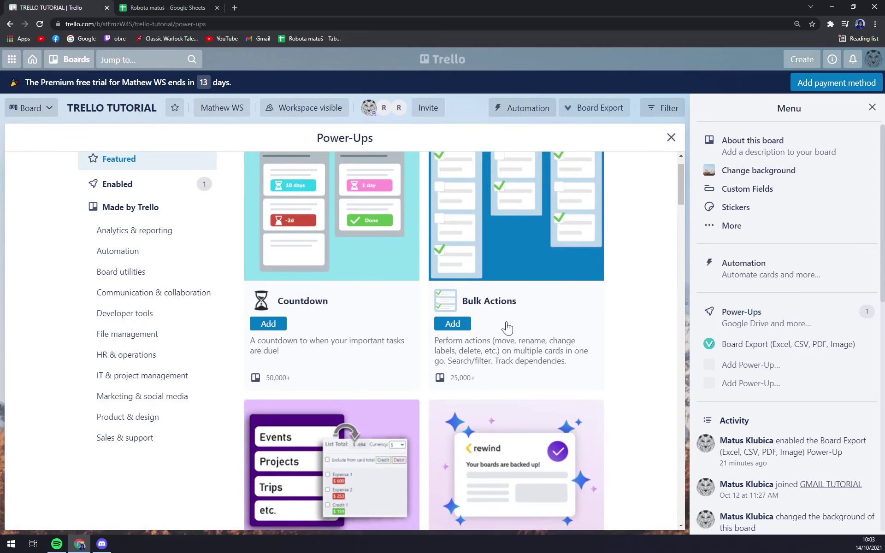
pyautogui.scroll(-1, 475, 254)
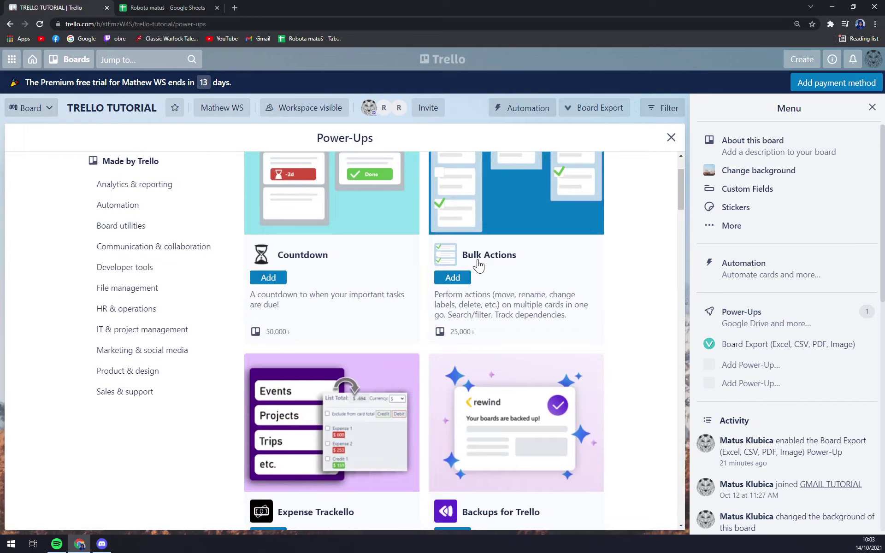
pyautogui.scroll(-5, 484, 263)
pyautogui.scroll(-2, 593, 286)
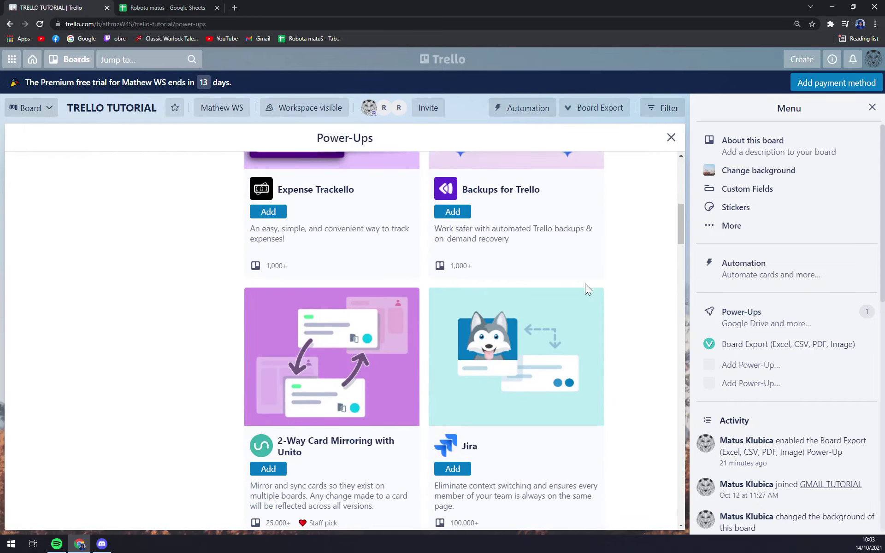
pyautogui.scroll(-4, 586, 291)
pyautogui.scroll(12, 583, 295)
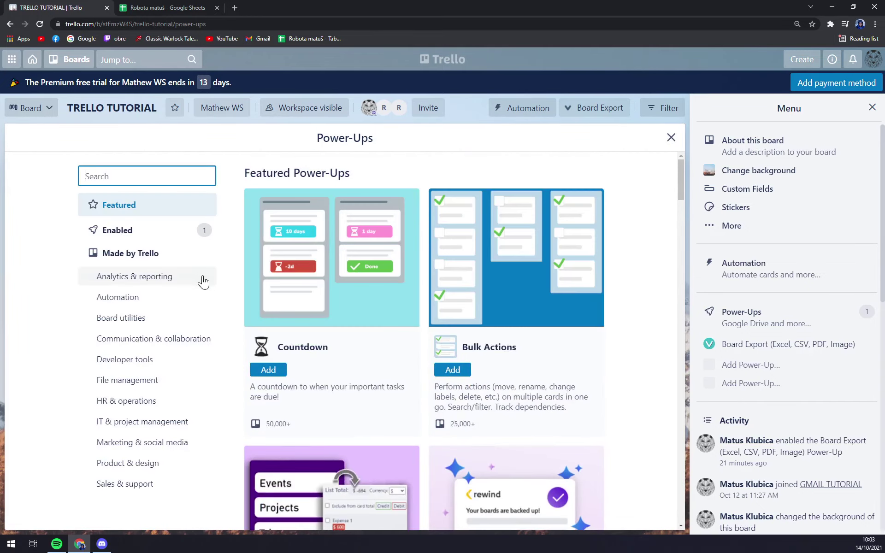
# Review the enabled Power-Ups and inspect Board Export's details and settings options
pyautogui.click(129, 230)
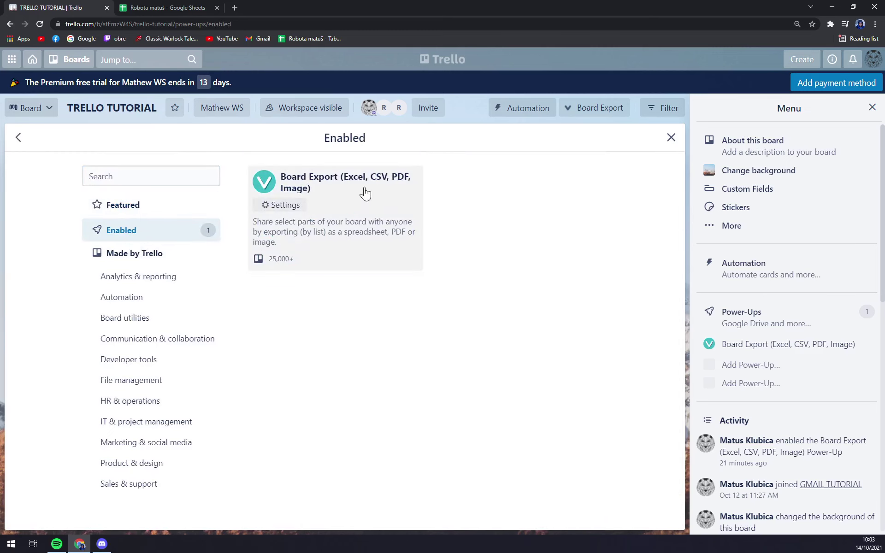
pyautogui.click(366, 216)
pyautogui.scroll(-3, 461, 375)
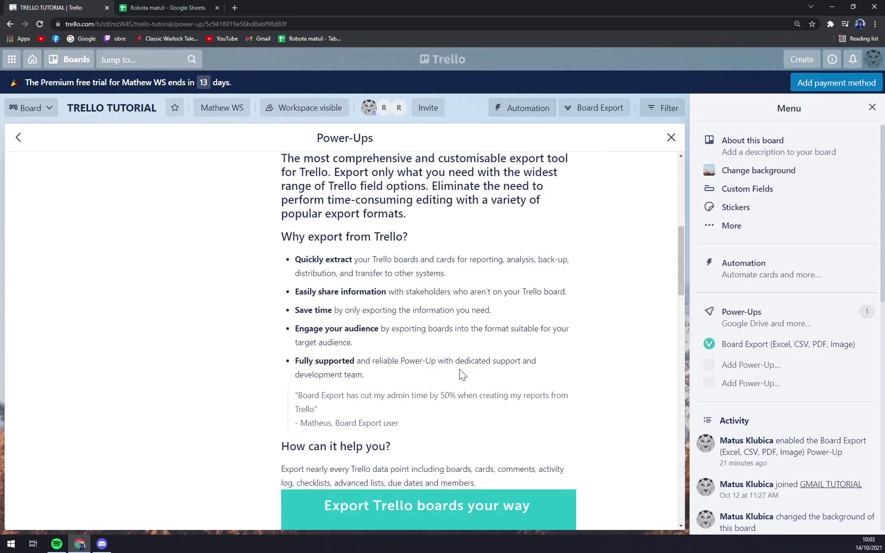
pyautogui.scroll(4, 461, 374)
pyautogui.scroll(-15, 461, 374)
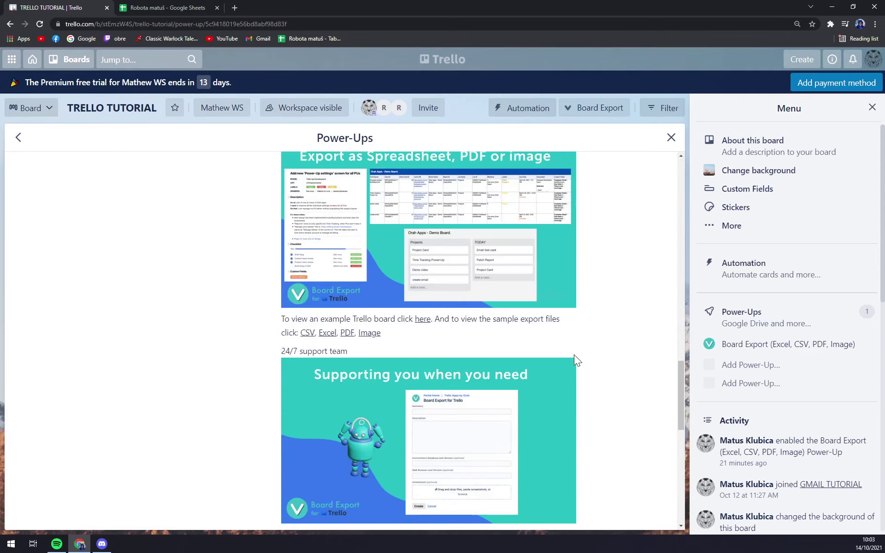
pyautogui.scroll(-5, 576, 360)
pyautogui.scroll(15, 580, 356)
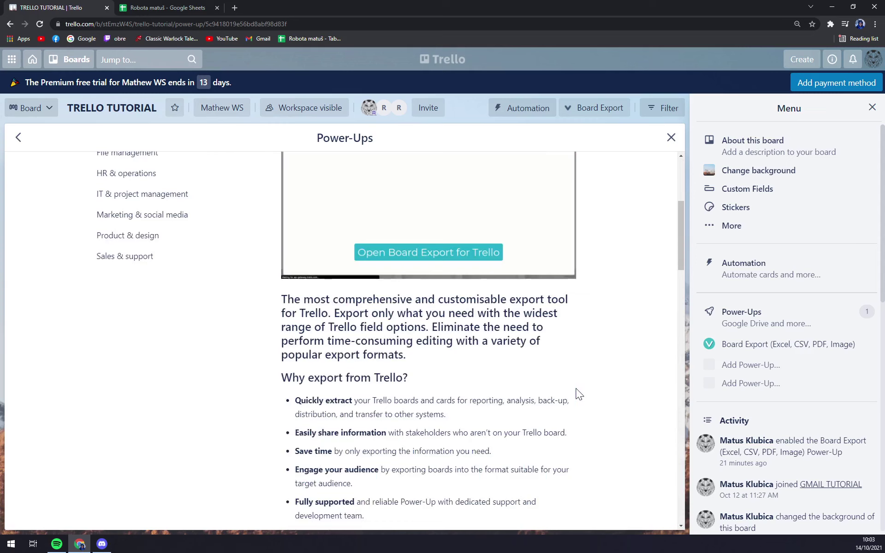
pyautogui.scroll(5, 579, 395)
pyautogui.click(310, 218)
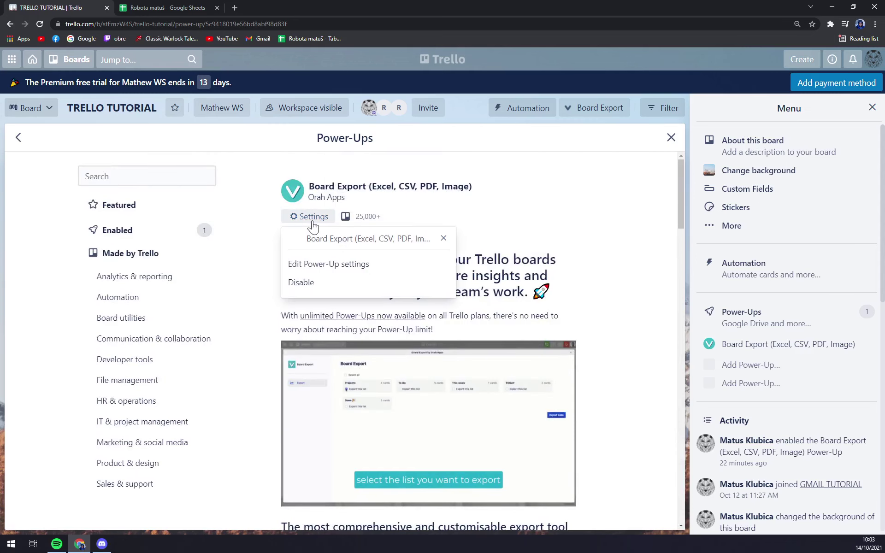
pyautogui.click(653, 155)
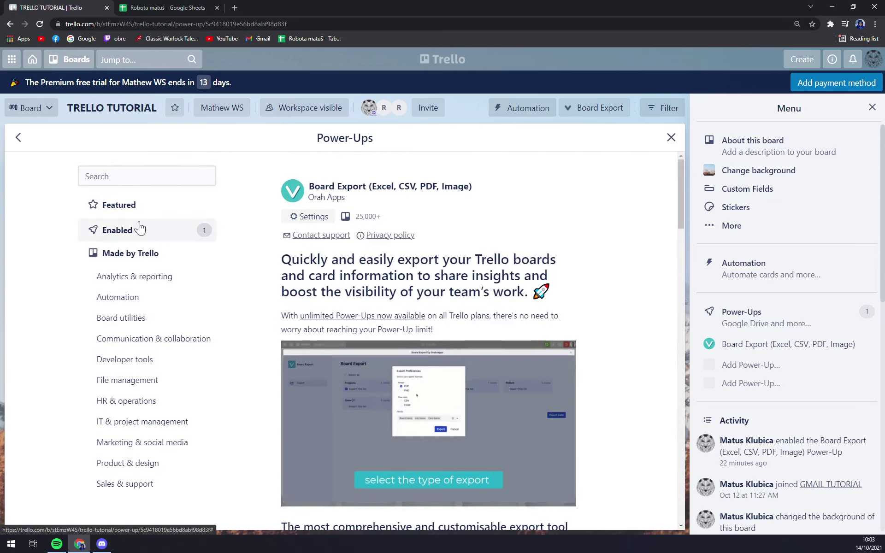
# Return to the featured Power-Ups list and scroll back to Countdown
pyautogui.click(119, 208)
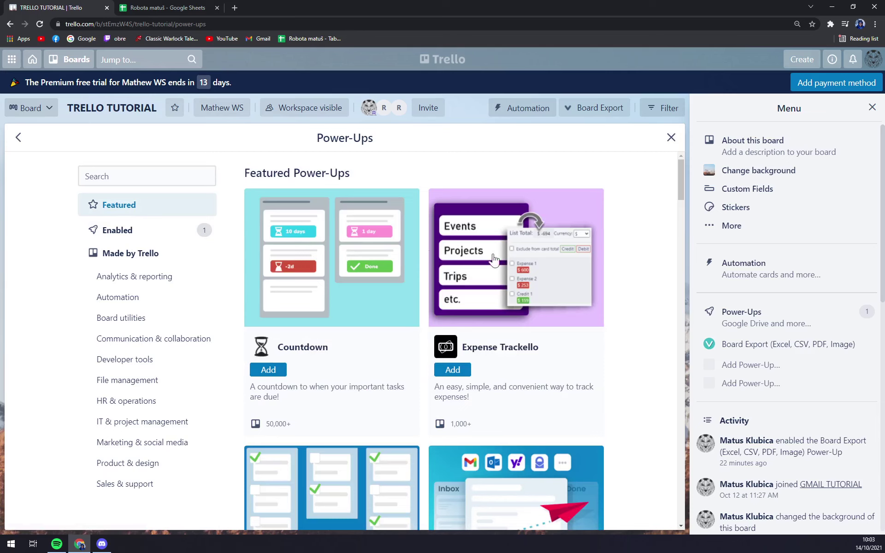
pyautogui.scroll(-2, 639, 215)
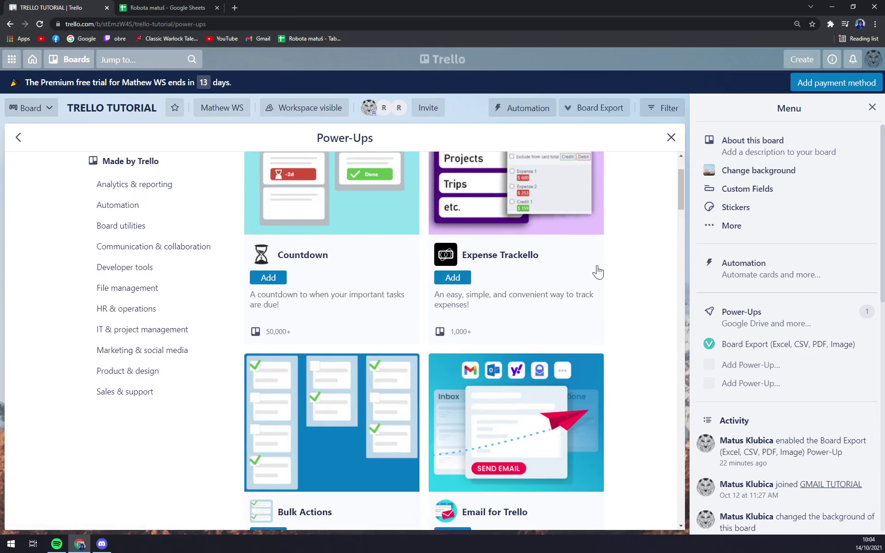
pyautogui.scroll(-10, 595, 275)
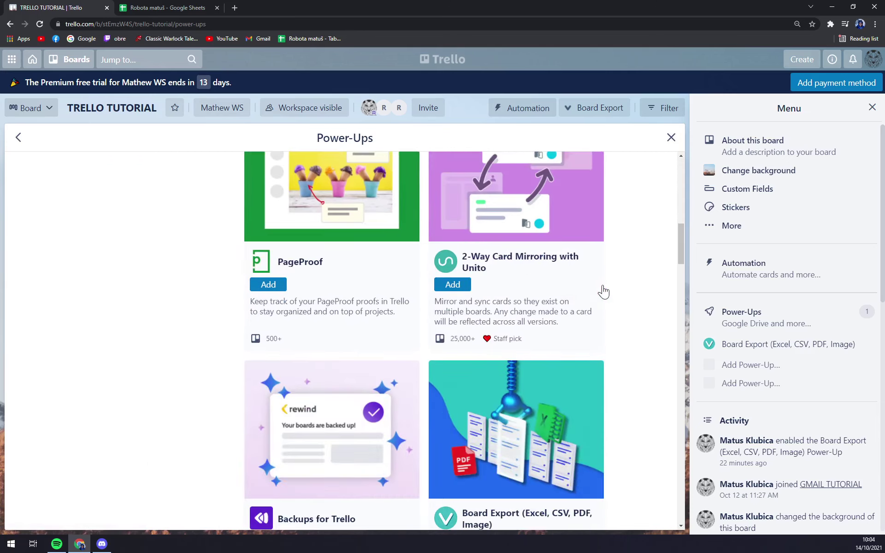
pyautogui.scroll(-12, 606, 300)
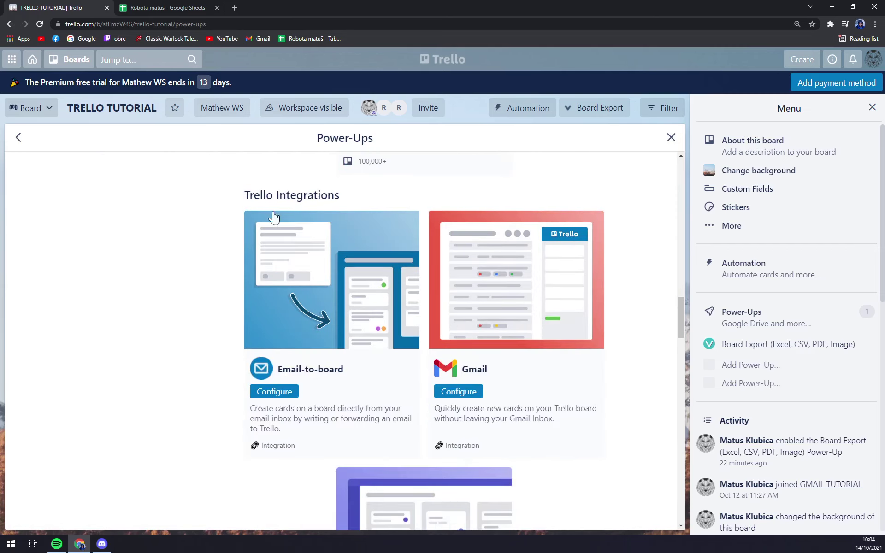
pyautogui.scroll(1, 292, 282)
pyautogui.scroll(-4, 211, 280)
pyautogui.scroll(6, 397, 379)
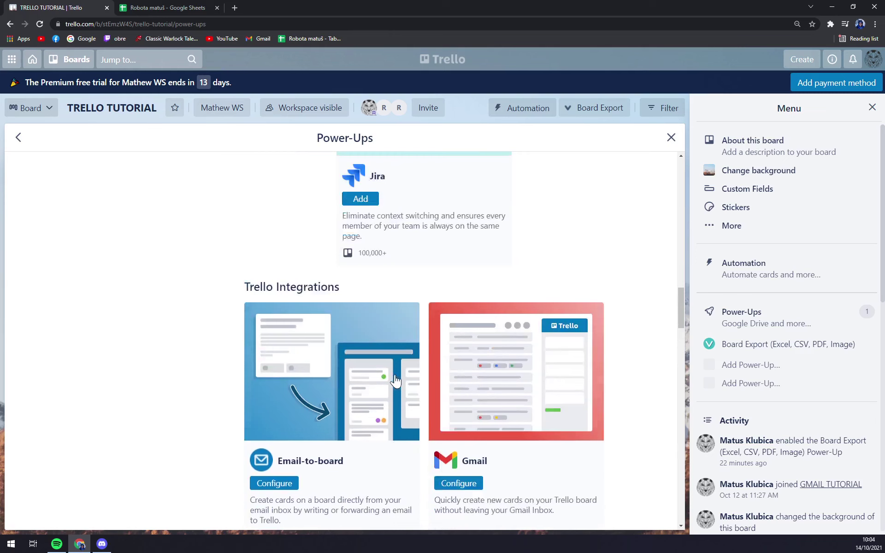
pyautogui.scroll(15, 395, 381)
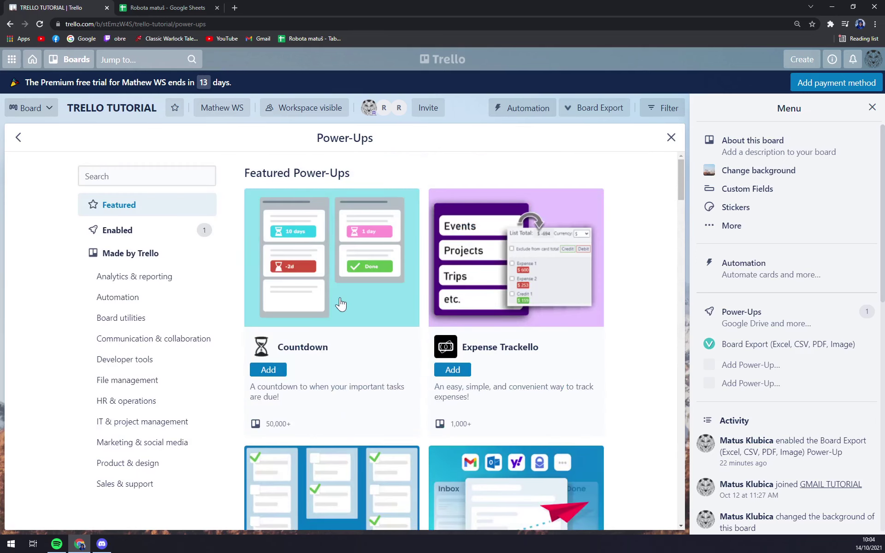
# Add and confirm the Countdown Power-Up, then check its options in the enabled list
pyautogui.click(268, 370)
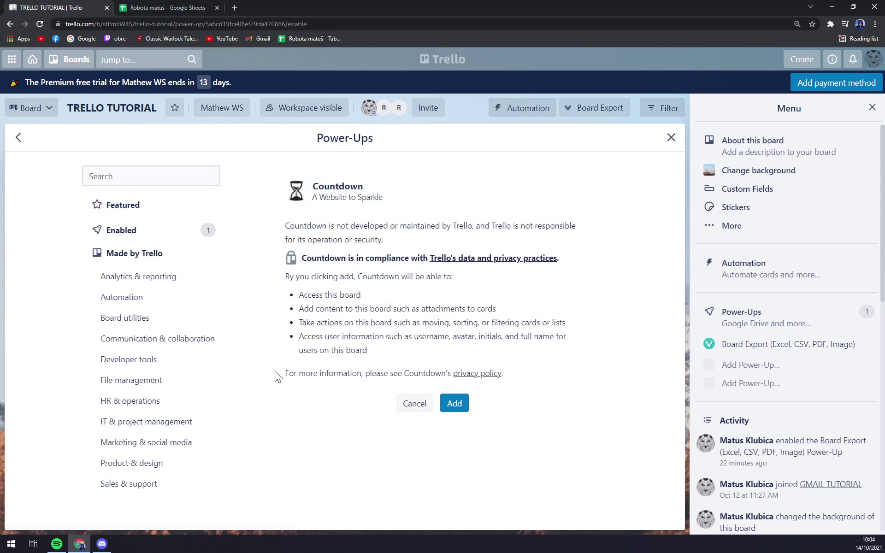
pyautogui.click(457, 403)
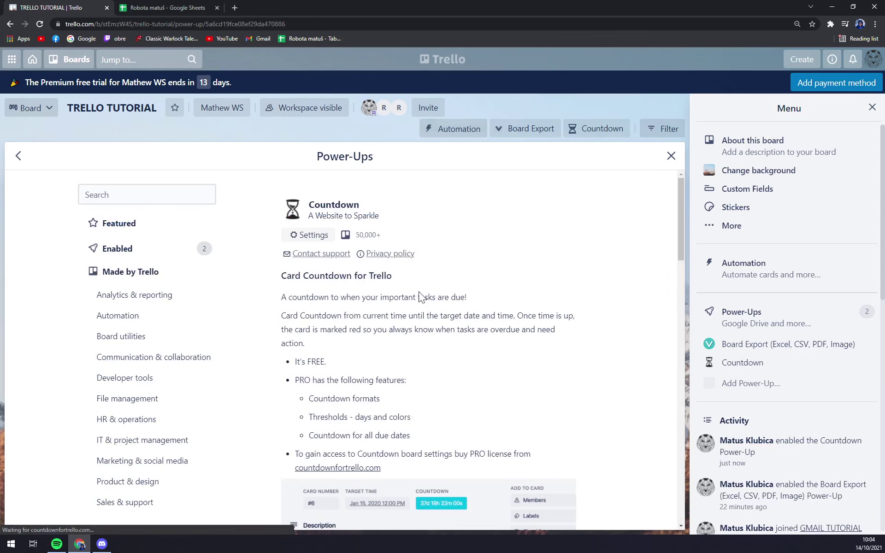
pyautogui.scroll(-3, 461, 295)
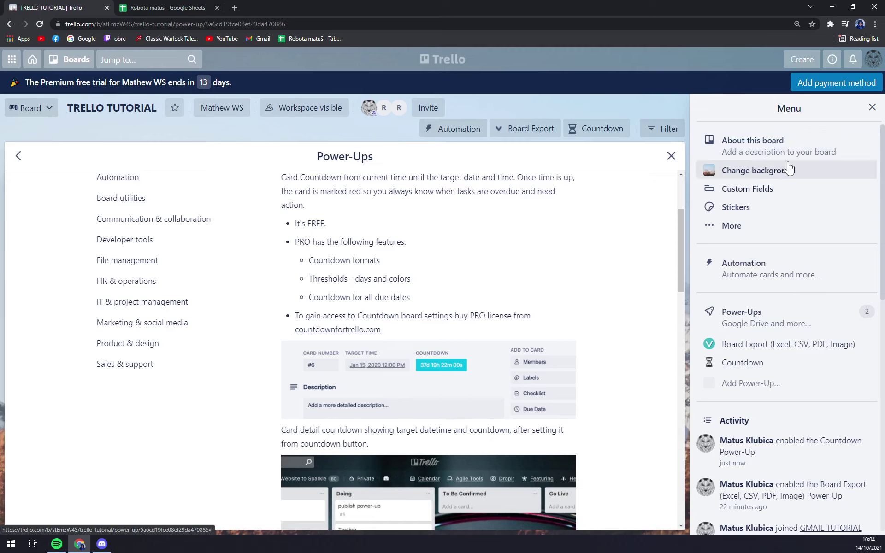
pyautogui.click(758, 367)
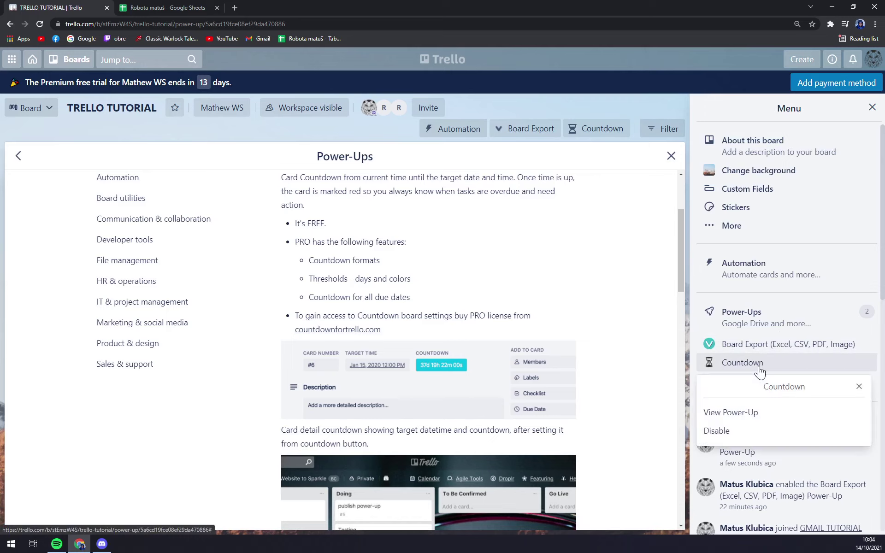
pyautogui.click(748, 418)
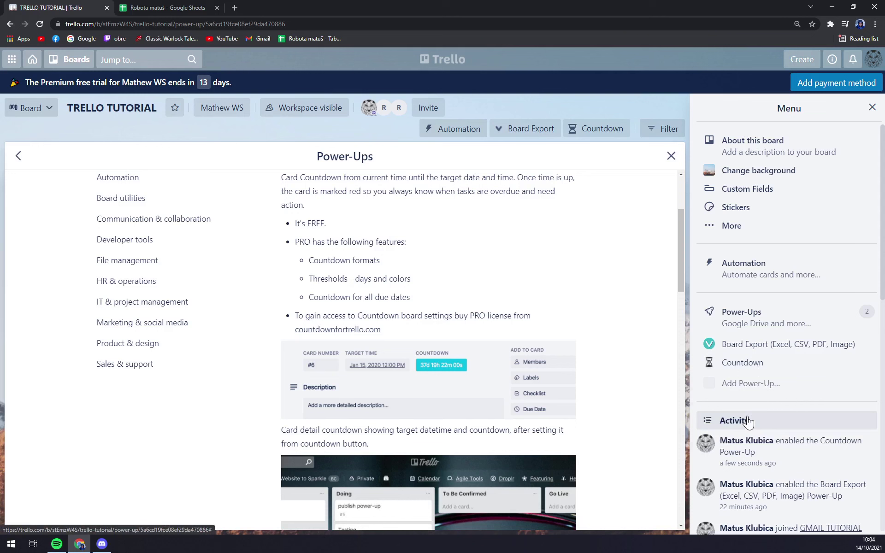
pyautogui.click(672, 156)
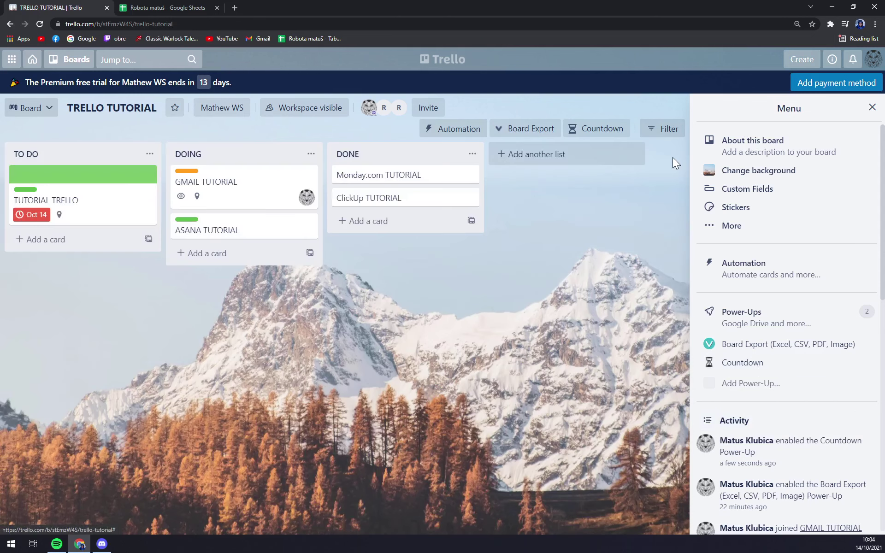
pyautogui.click(735, 364)
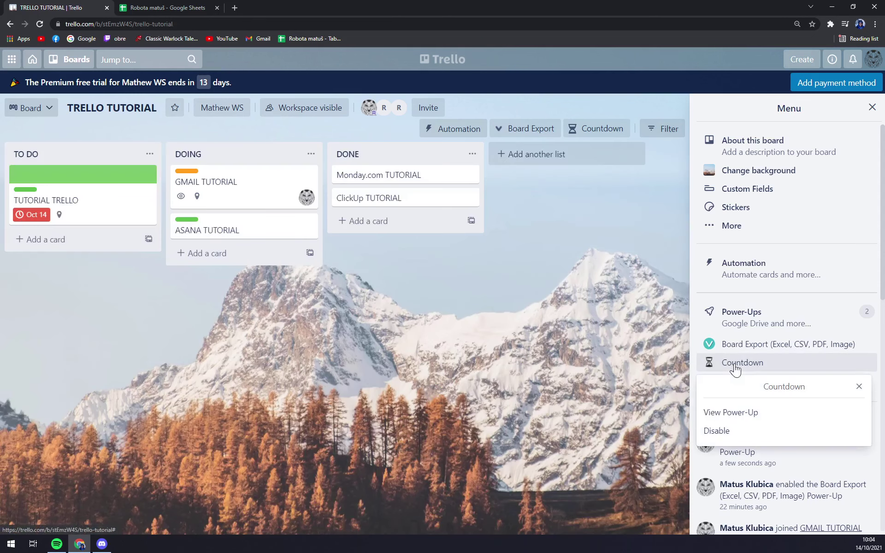
pyautogui.click(740, 420)
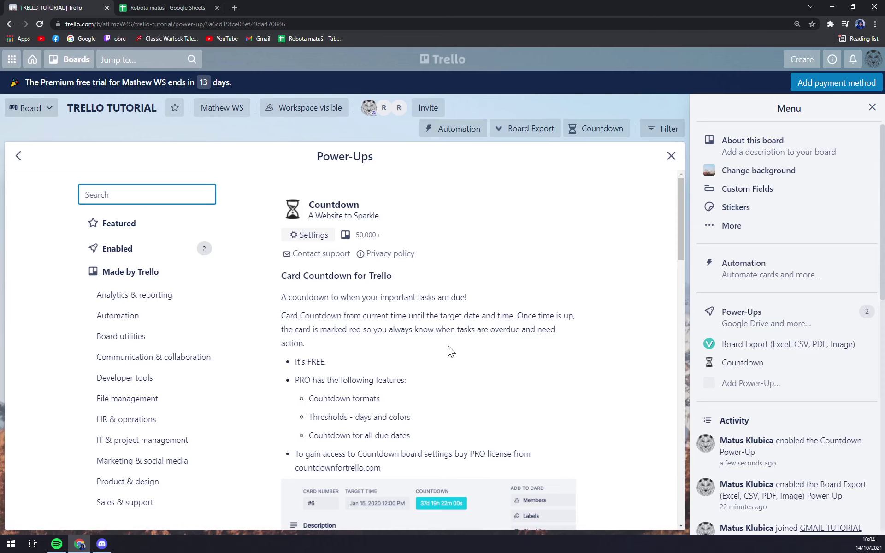
pyautogui.scroll(-5, 447, 345)
pyautogui.scroll(5, 460, 339)
pyautogui.scroll(-2, 295, 305)
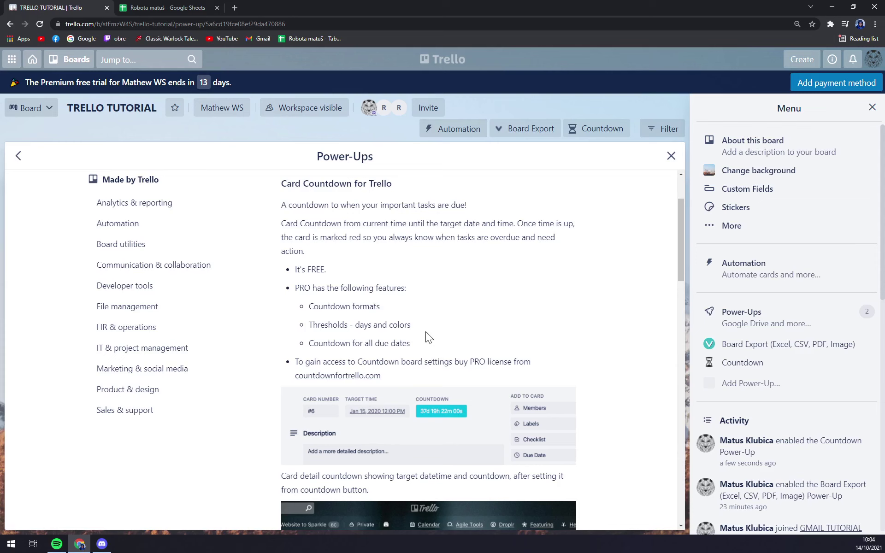
# Leave Power-Ups and look over the TUTORIAL TRELLO card's details
pyautogui.click(672, 156)
pyautogui.click(111, 189)
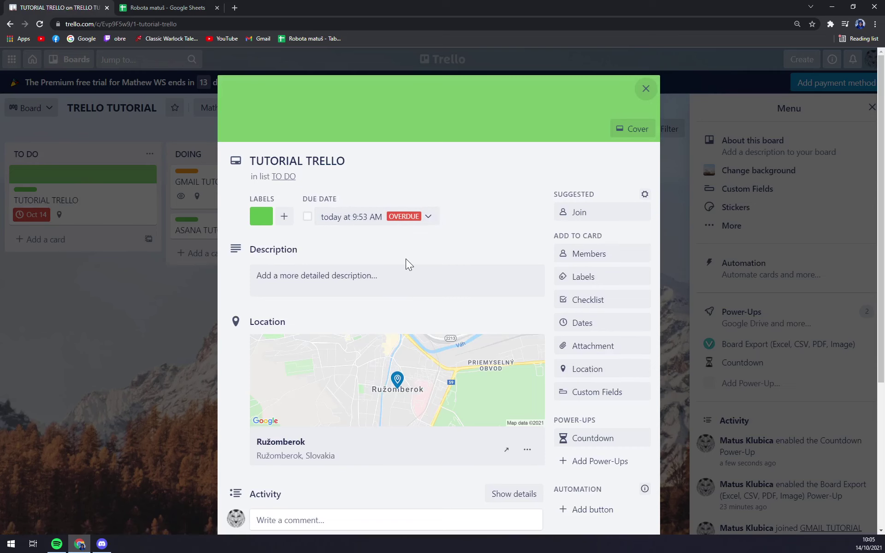
pyautogui.scroll(-1, 263, 282)
pyautogui.scroll(2, 608, 69)
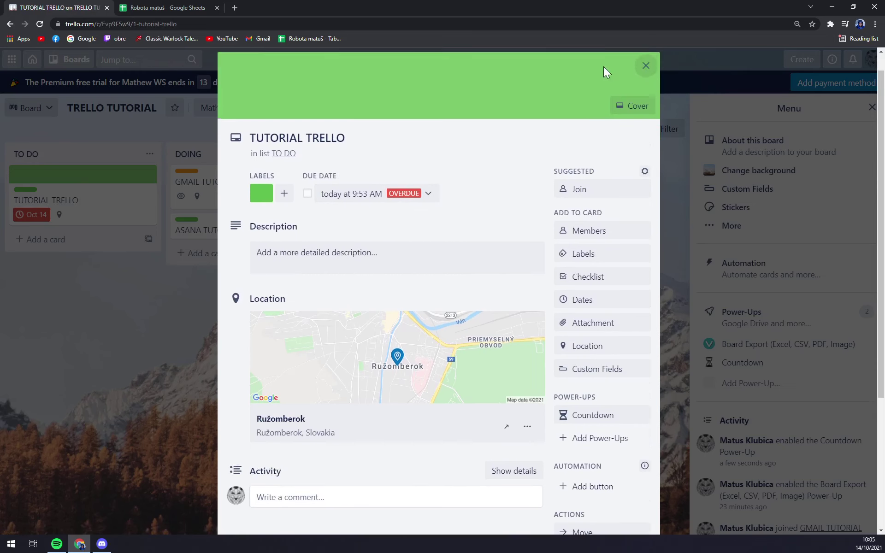
pyautogui.click(646, 88)
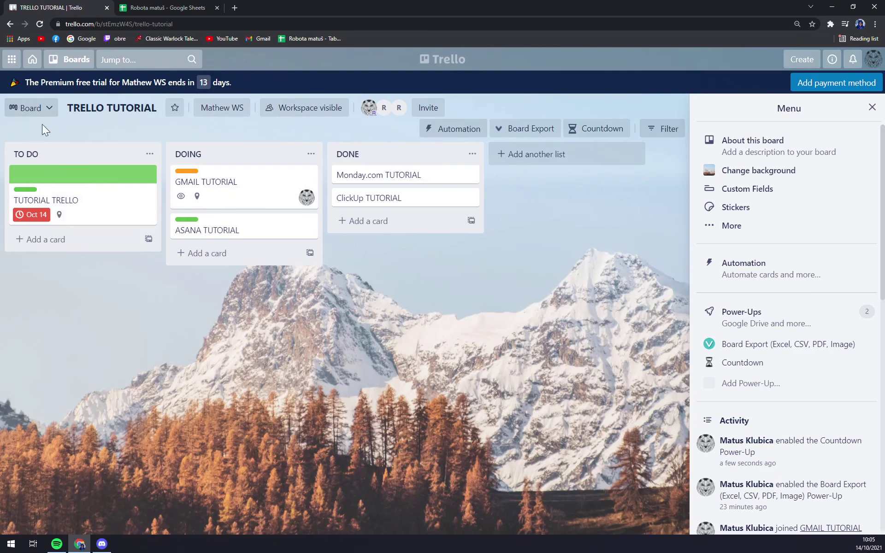
# Set the TUTORIAL TRELLO card's countdown from its due date, giving a -12m badge
pyautogui.click(94, 177)
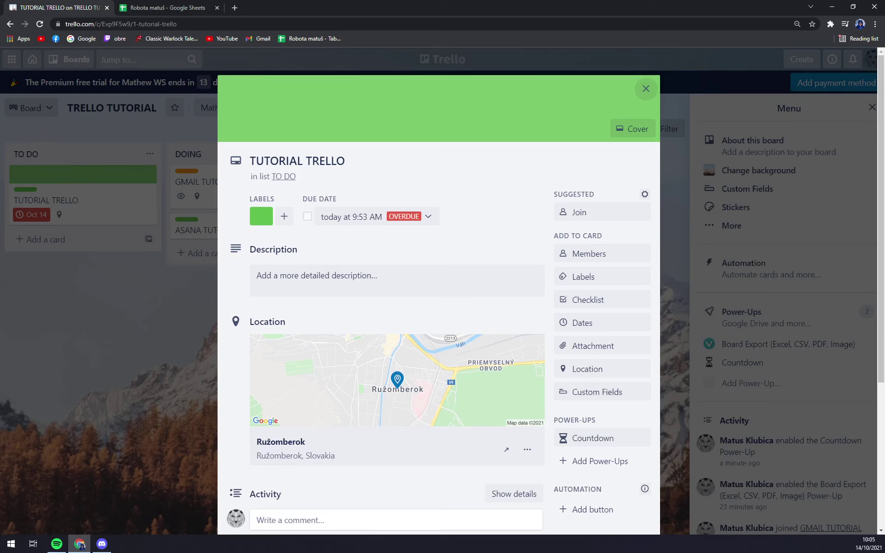
pyautogui.click(618, 448)
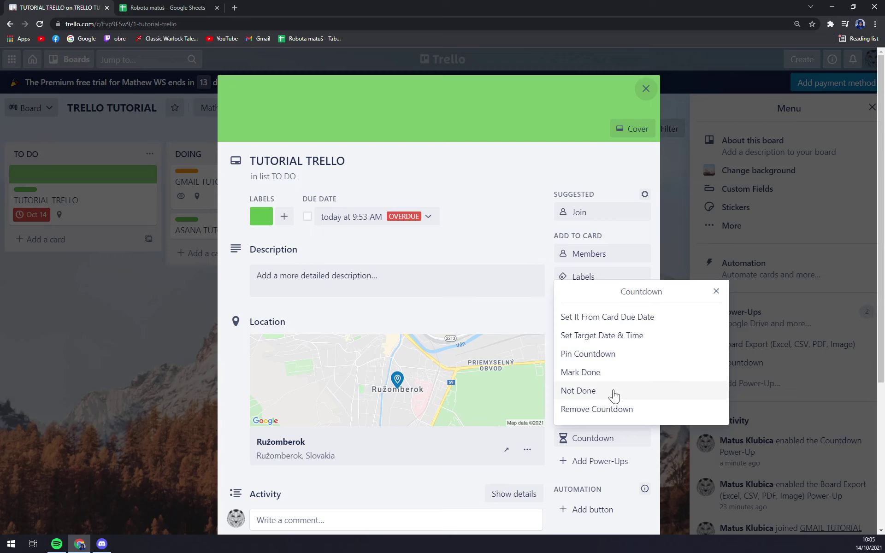
pyautogui.click(601, 318)
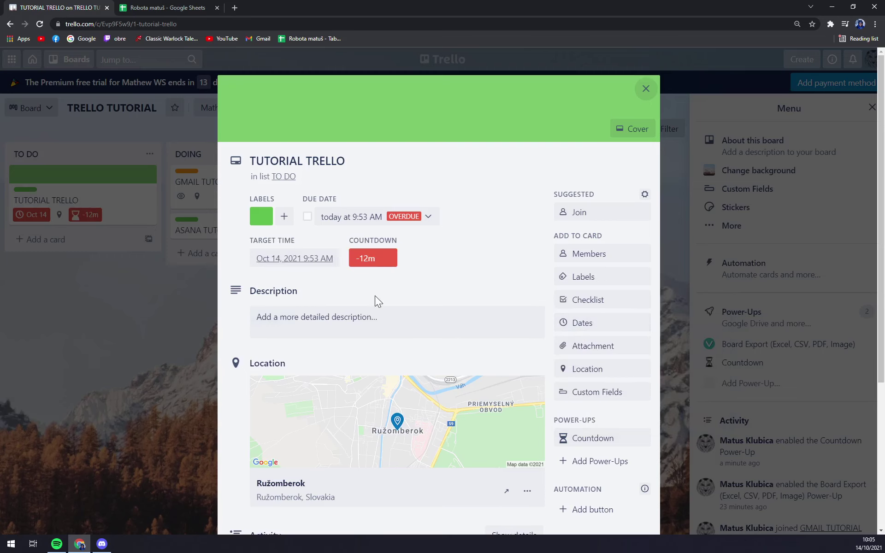
pyautogui.click(647, 89)
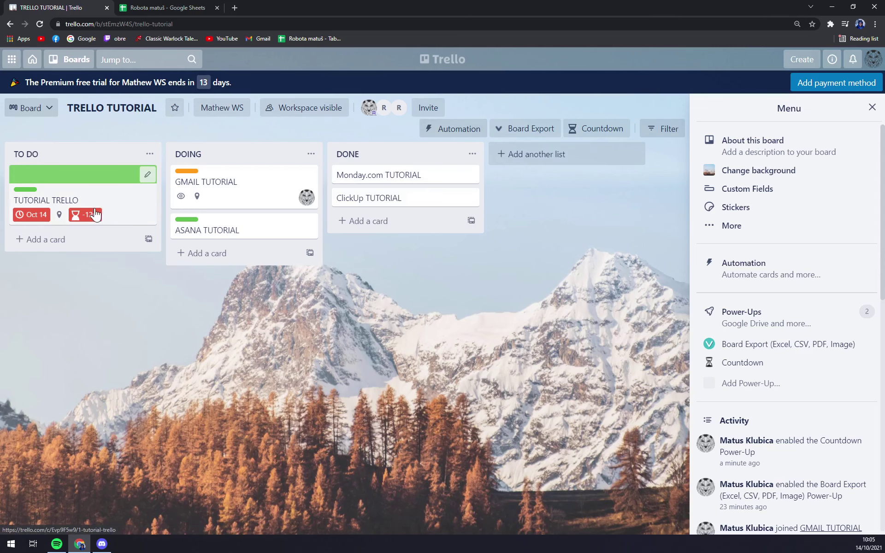